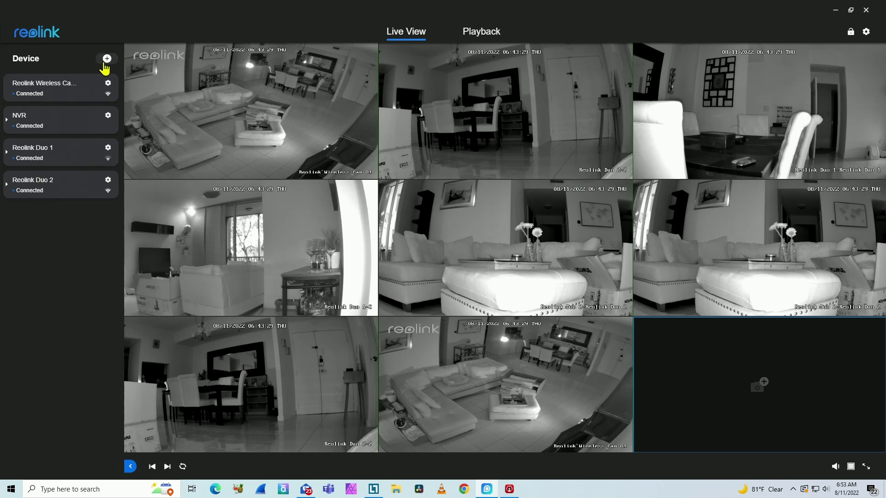
Step: Open the Add Device window from the + beside Device
{"action": "left_click", "coordinate": [106, 63]}
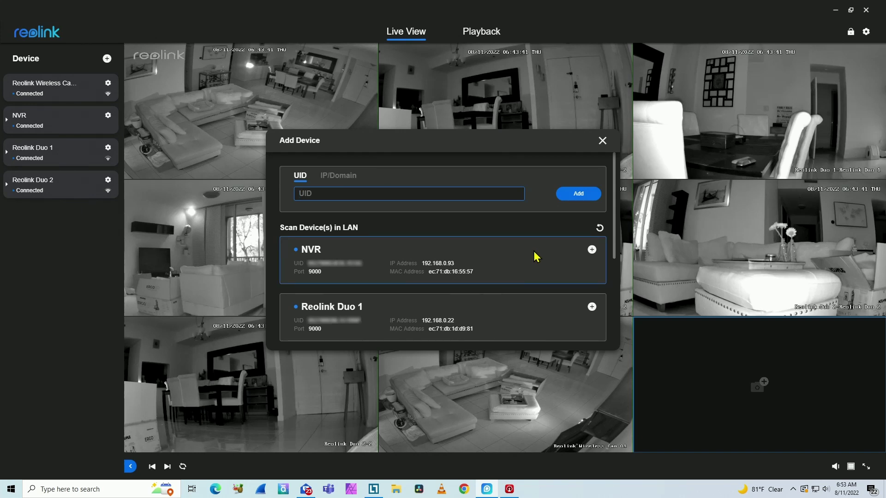
{"action": "scroll", "coordinate": [534, 257], "scroll_direction": "down", "scroll_amount": 1}
{"action": "scroll", "coordinate": [535, 257], "scroll_direction": "down", "scroll_amount": 1}
{"action": "scroll", "coordinate": [534, 257], "scroll_direction": "down", "scroll_amount": 1}
{"action": "scroll", "coordinate": [535, 257], "scroll_direction": "down", "scroll_amount": 1}
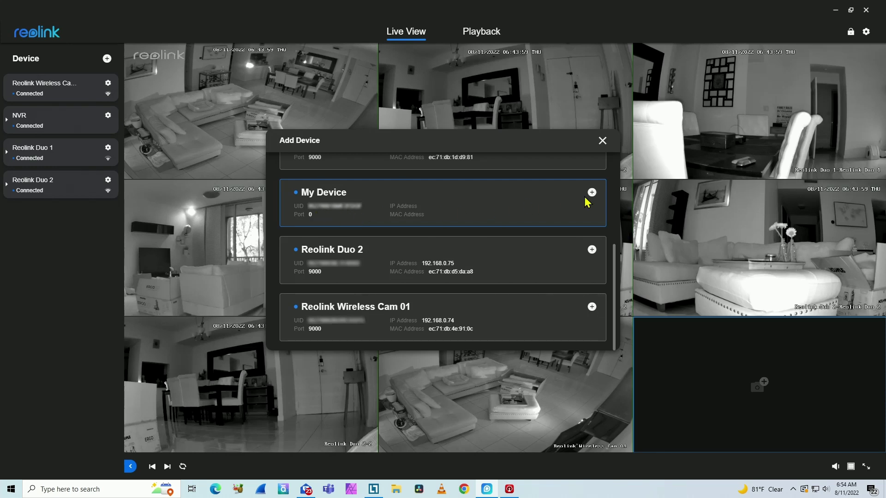
Step: Add the scanned My Device, acknowledge the battery warning and choose Access Camera
{"action": "left_click", "coordinate": [592, 194]}
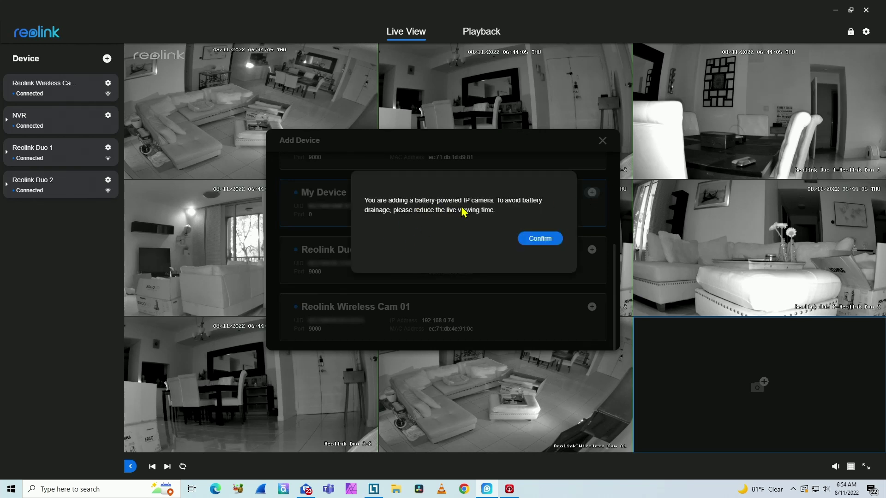
{"action": "left_click", "coordinate": [540, 239]}
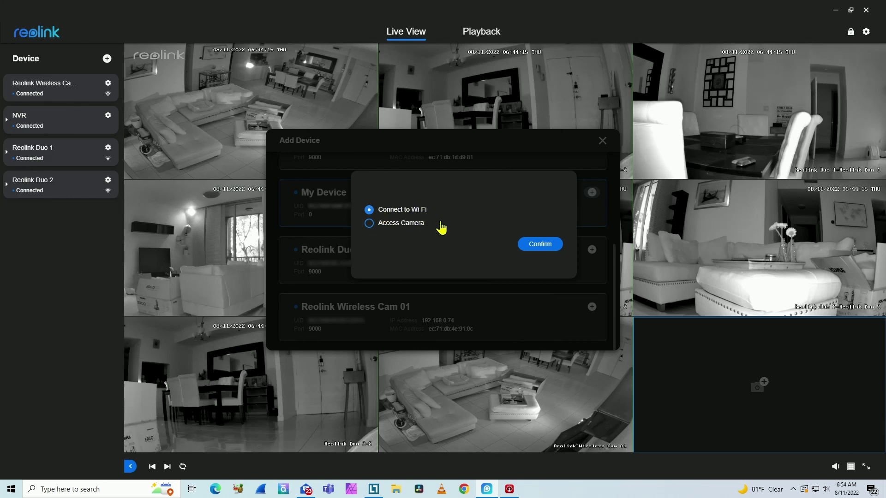
{"action": "left_click", "coordinate": [381, 225]}
Step: Confirm Access Camera and log in to My Device with the admin password
{"action": "left_click", "coordinate": [532, 244]}
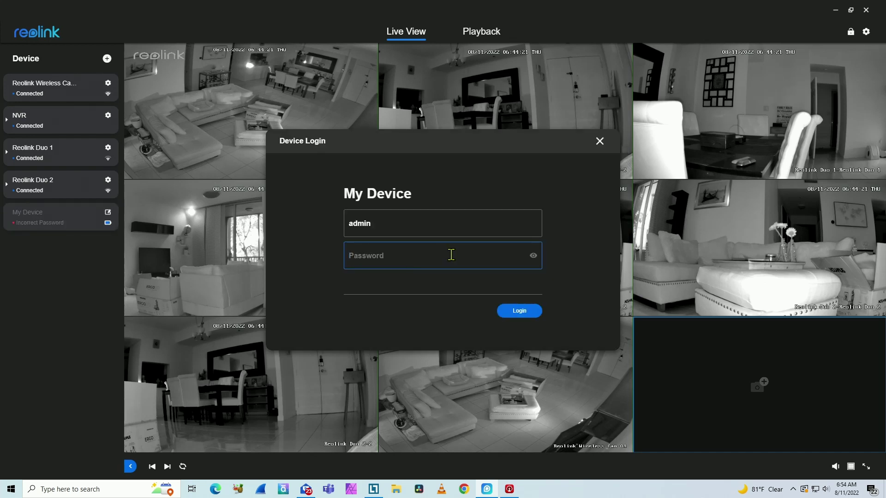
{"action": "type", "text": "••"}
{"action": "left_click", "coordinate": [511, 310]}
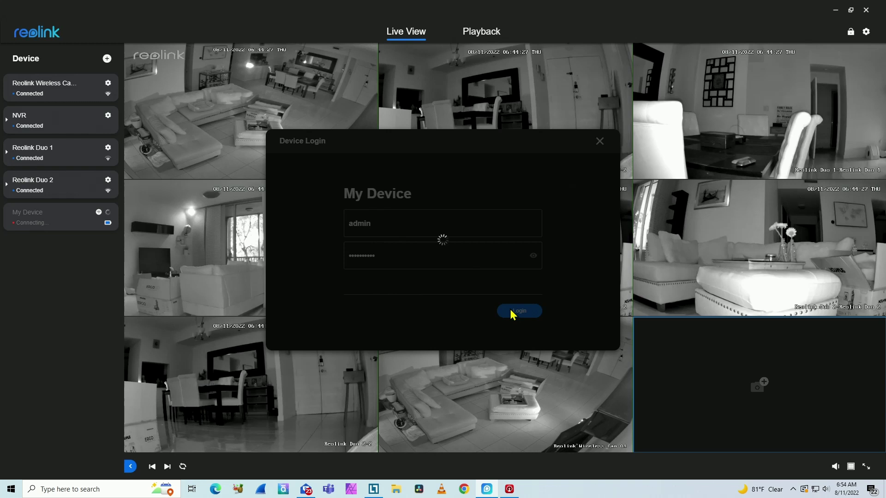